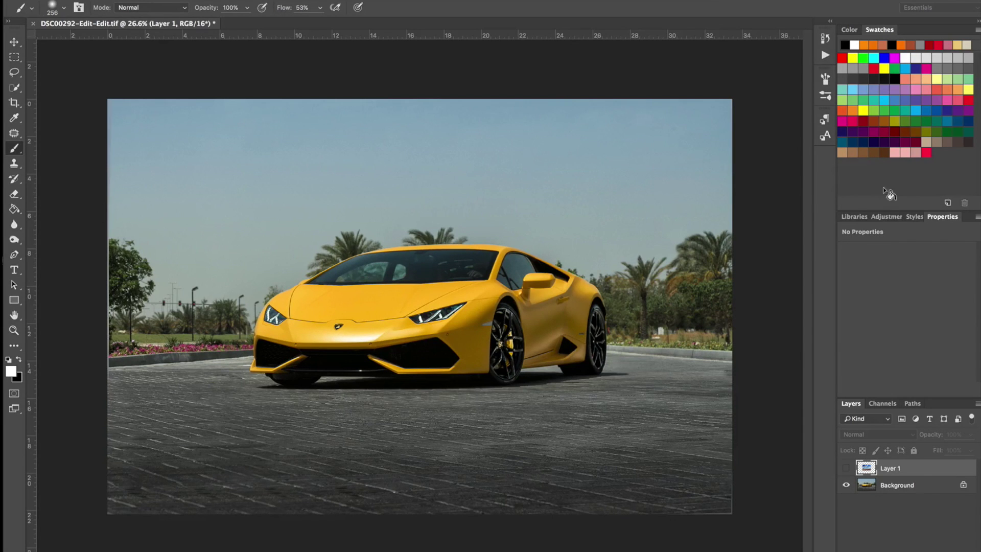
Step: Turn on Layer 1's visibility so the blue-sky field photo shows over the car
{"action": "left_click", "coordinate": [846, 469]}
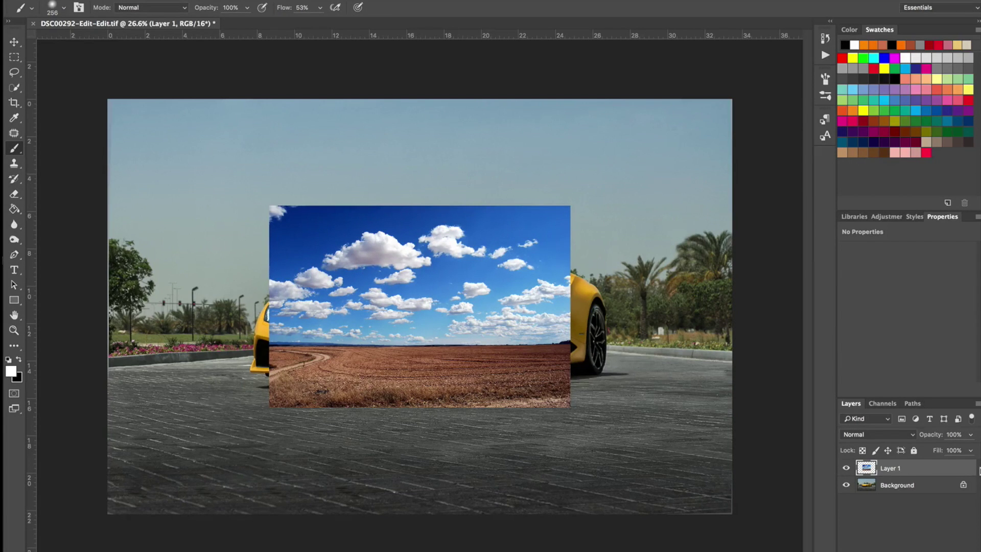
Step: Free-transform Layer 1, enlarging the sky photo to cover the whole canvas
{"action": "key", "text": "ctrl+t"}
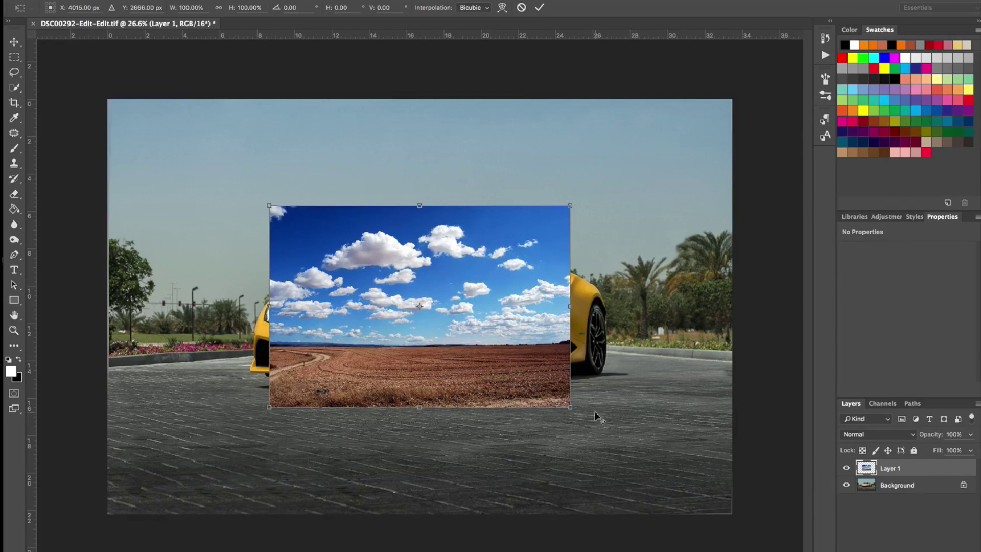
{"action": "left_click_drag", "start_coordinate": [570, 408], "coordinate": [738, 541]}
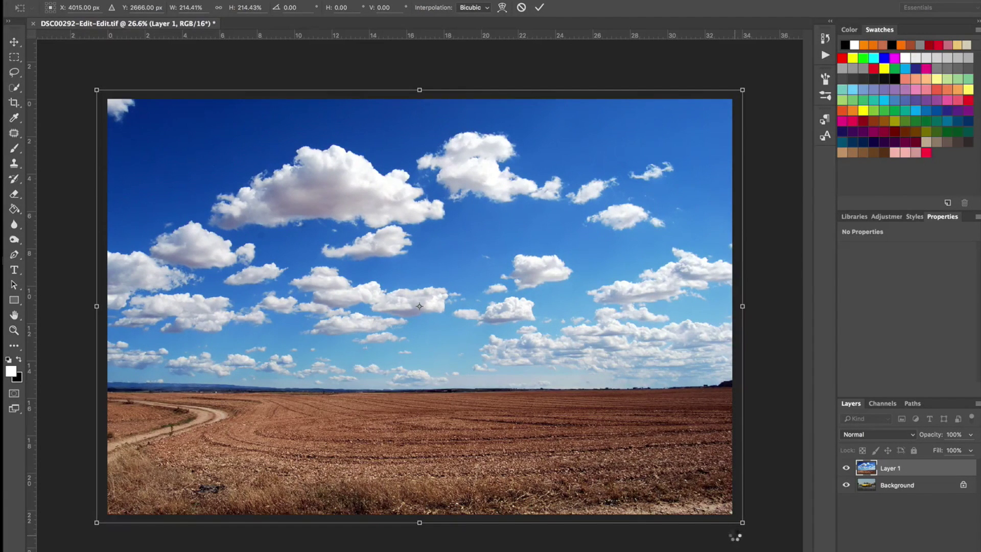
{"action": "key", "text": "Return"}
Step: Shift the sky photo upward to leave a road strip, lowering opacity to check the car
{"action": "key", "text": "b"}
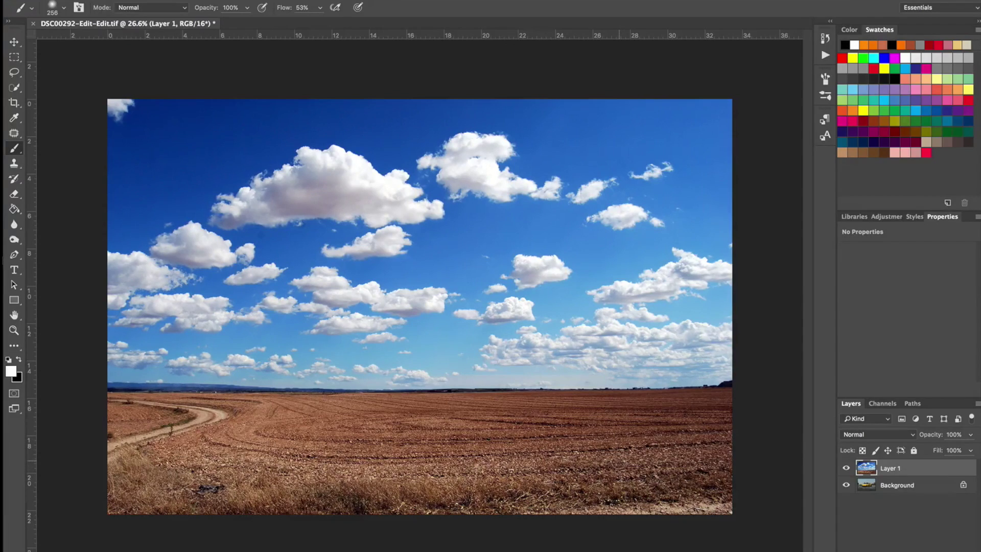
{"action": "key", "text": "v"}
{"action": "left_click_drag", "start_coordinate": [619, 464], "coordinate": [628, 417]}
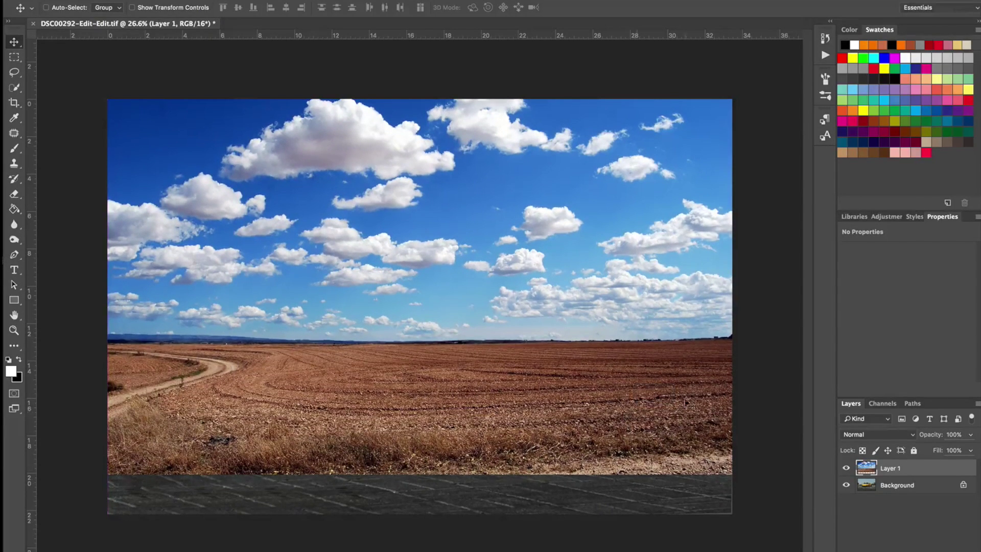
{"action": "left_click", "coordinate": [969, 435]}
{"action": "mouse_move", "coordinate": [969, 449]}
{"action": "left_mouse_down"}
{"action": "mouse_move", "coordinate": [938, 448]}
{"action": "mouse_move", "coordinate": [972, 444]}
{"action": "left_mouse_up"}
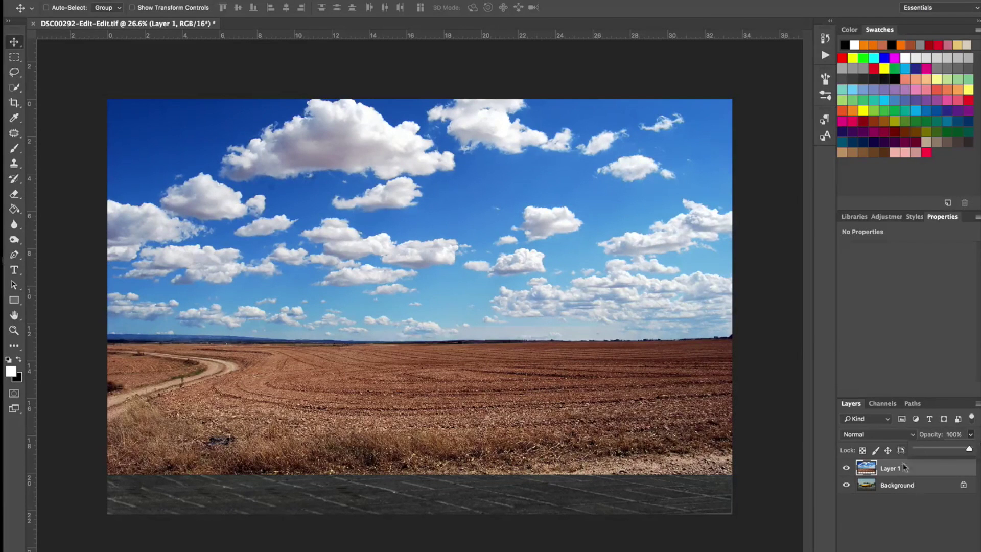
Step: Set Layer 1's Blend If to Blue with the Underlying Layer black slider split to 134/161
{"action": "double_click", "coordinate": [863, 471]}
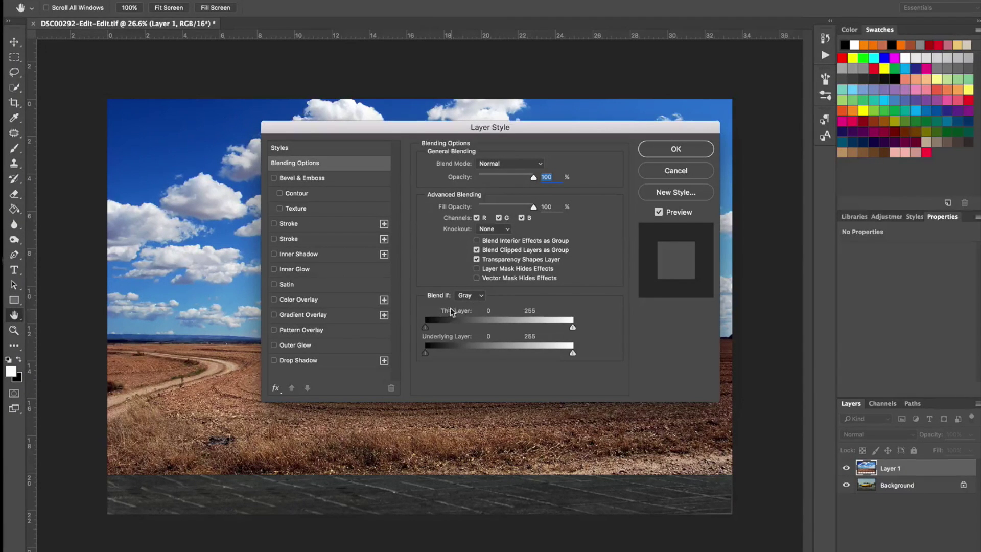
{"action": "left_click", "coordinate": [473, 295]}
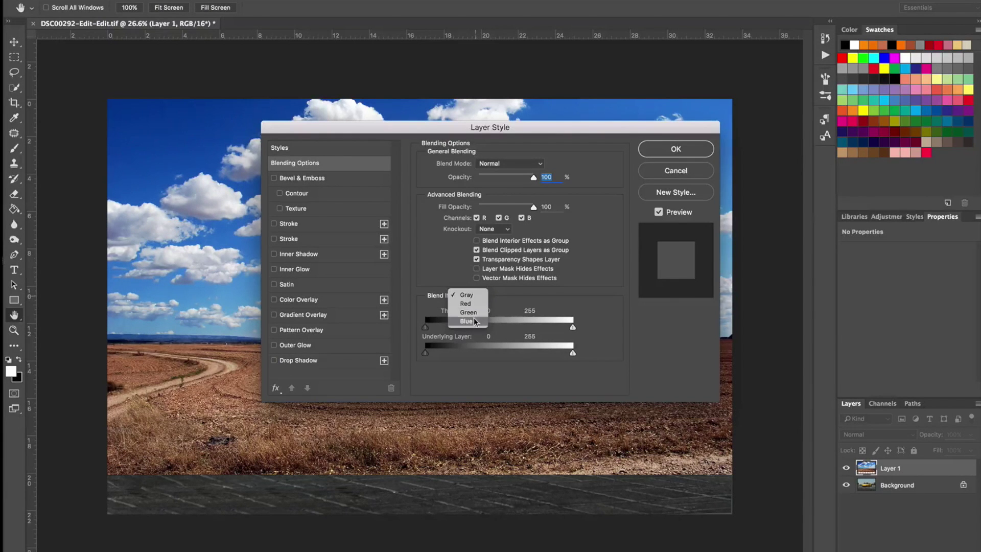
{"action": "left_click", "coordinate": [469, 319]}
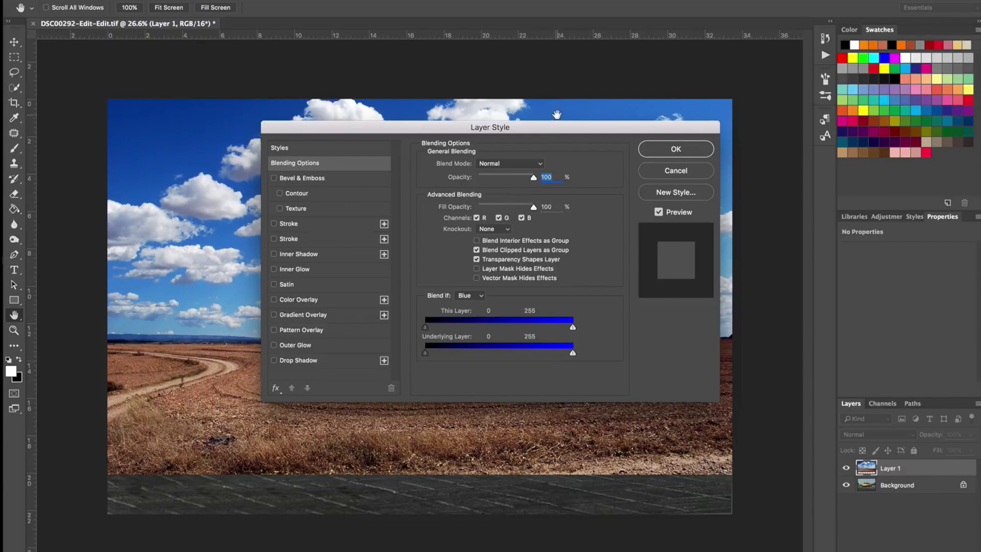
{"action": "left_click_drag", "start_coordinate": [545, 129], "coordinate": [747, 123]}
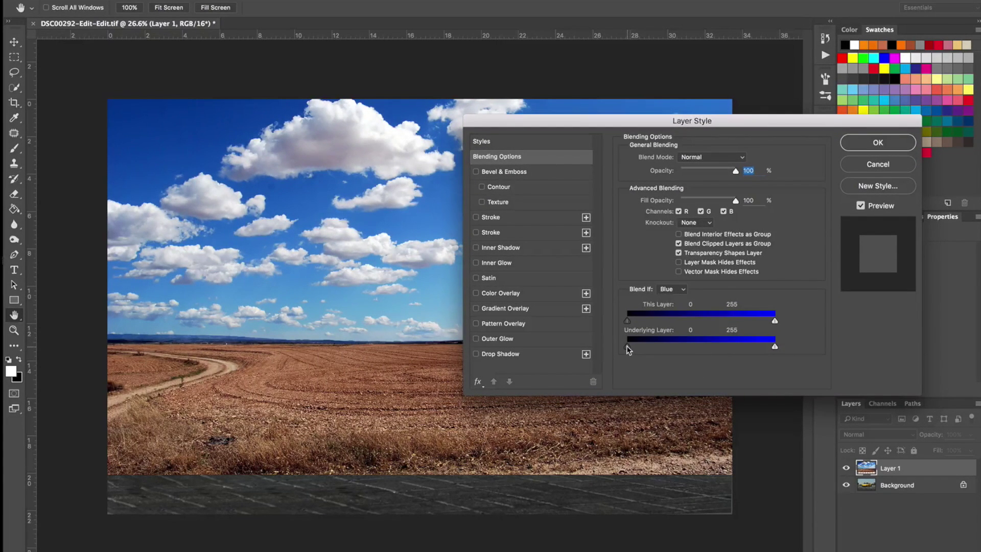
{"action": "left_click_drag", "start_coordinate": [627, 347], "coordinate": [705, 353]}
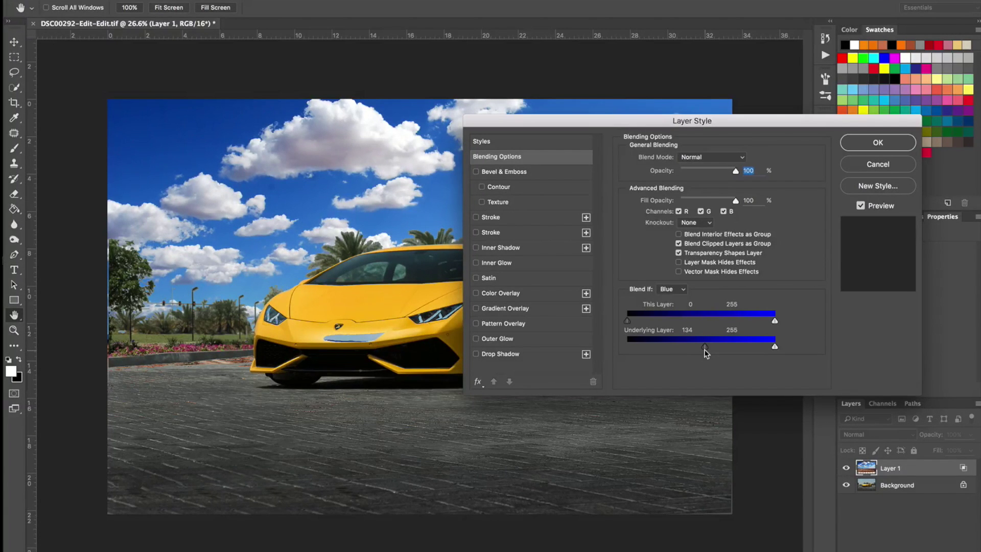
{"action": "key", "text": "alt"}
{"action": "left_click_drag", "start_coordinate": [705, 348], "coordinate": [721, 353]}
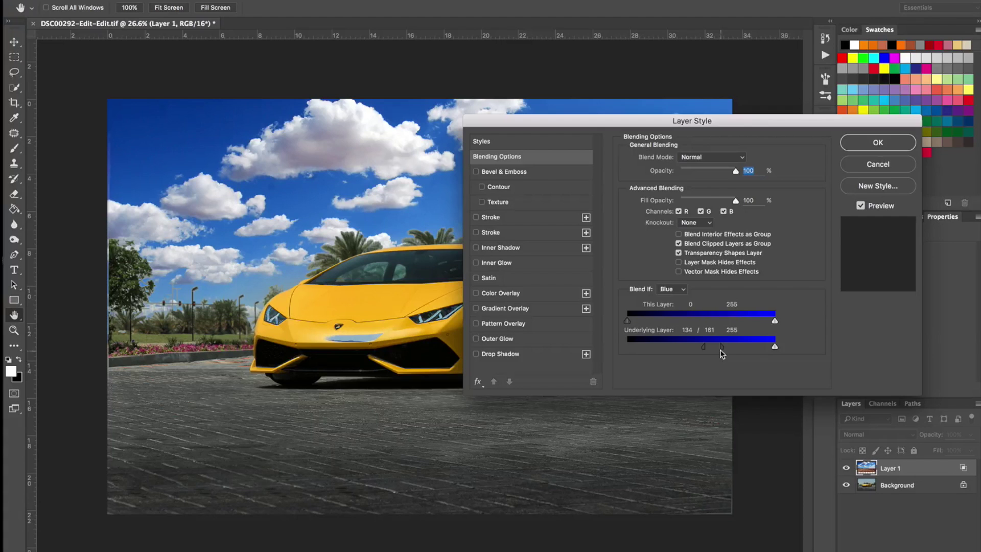
{"action": "left_click_drag", "start_coordinate": [735, 124], "coordinate": [632, 380]}
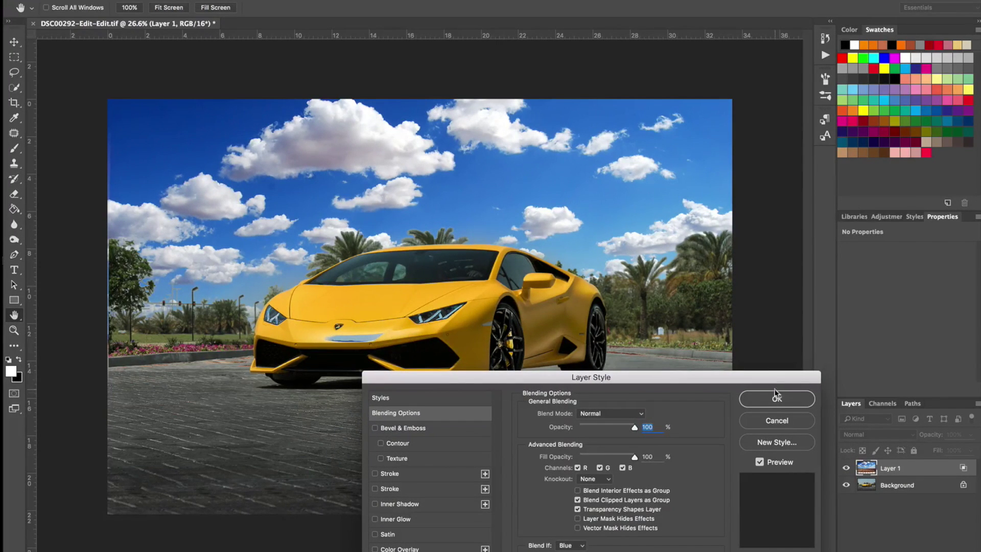
Step: Confirm the blending, then mask Layer 1 and paint out the bluish tint below the car's badge
{"action": "left_click", "coordinate": [768, 402]}
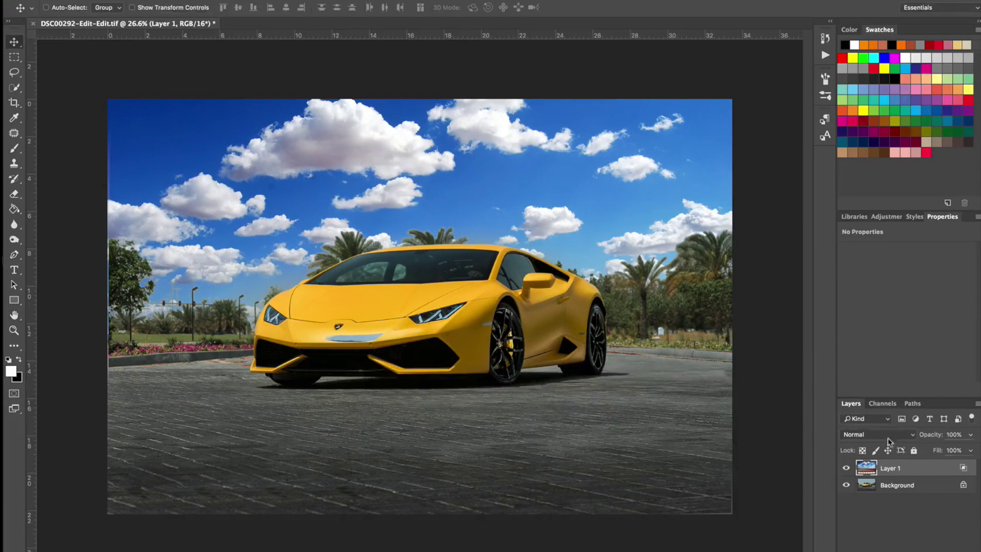
{"action": "left_click", "coordinate": [924, 542]}
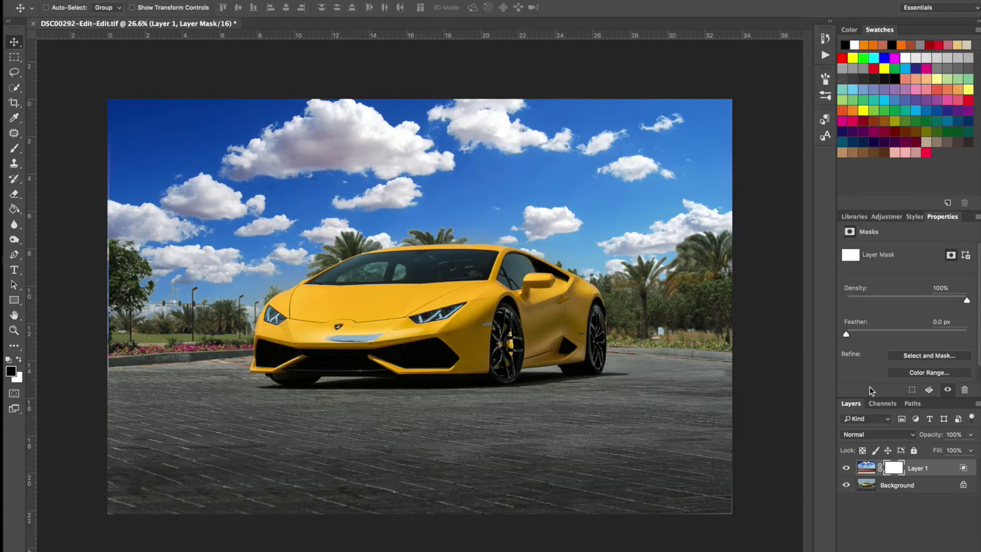
{"action": "key", "text": "b"}
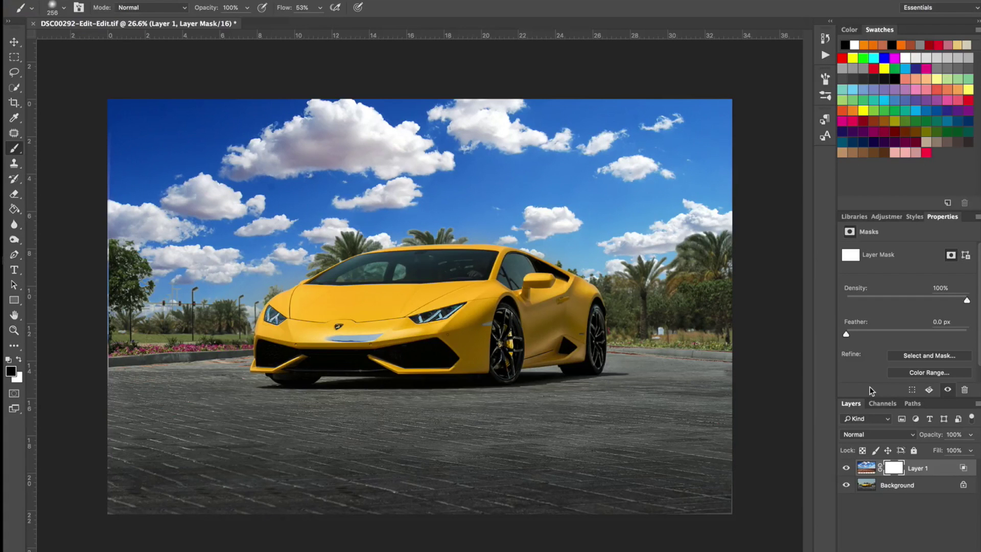
{"action": "mouse_move", "coordinate": [387, 323]}
{"action": "left_mouse_down"}
{"action": "mouse_move", "coordinate": [337, 337]}
{"action": "mouse_move", "coordinate": [353, 335]}
{"action": "left_mouse_up"}
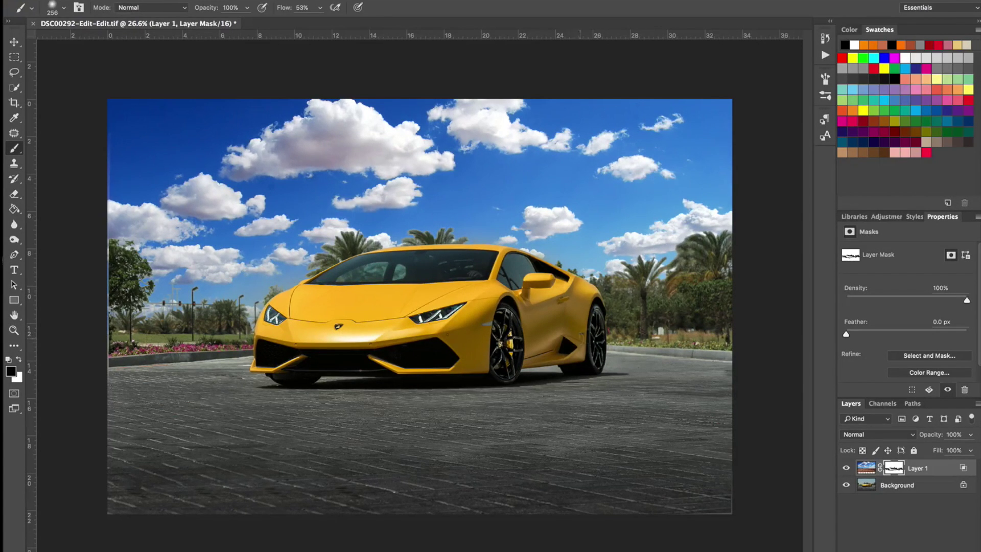
{"action": "left_click", "coordinate": [871, 466]}
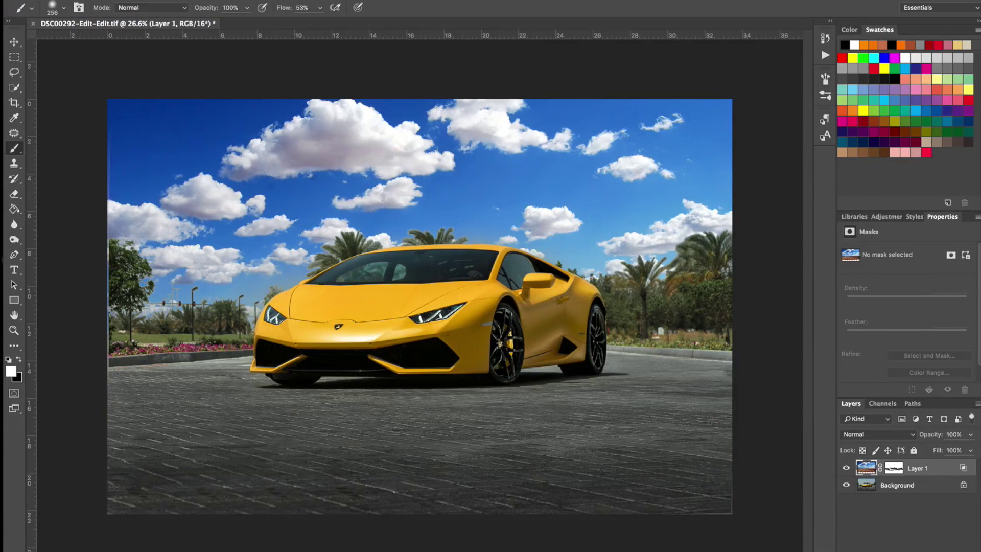
Step: Add a Selective Color adjustment and reduce magenta in the Blues range
{"action": "left_click", "coordinate": [919, 549]}
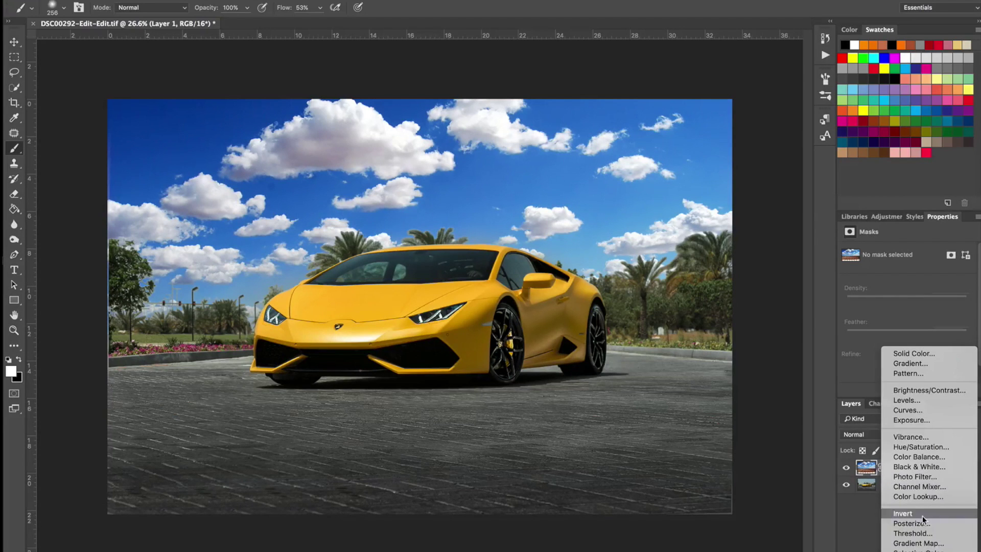
{"action": "left_click", "coordinate": [918, 549]}
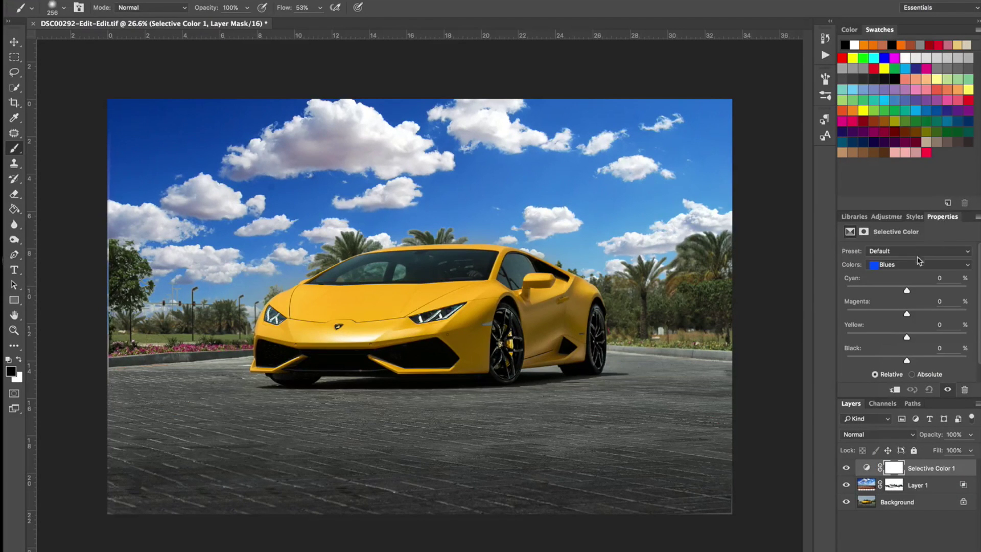
{"action": "left_click", "coordinate": [888, 266]}
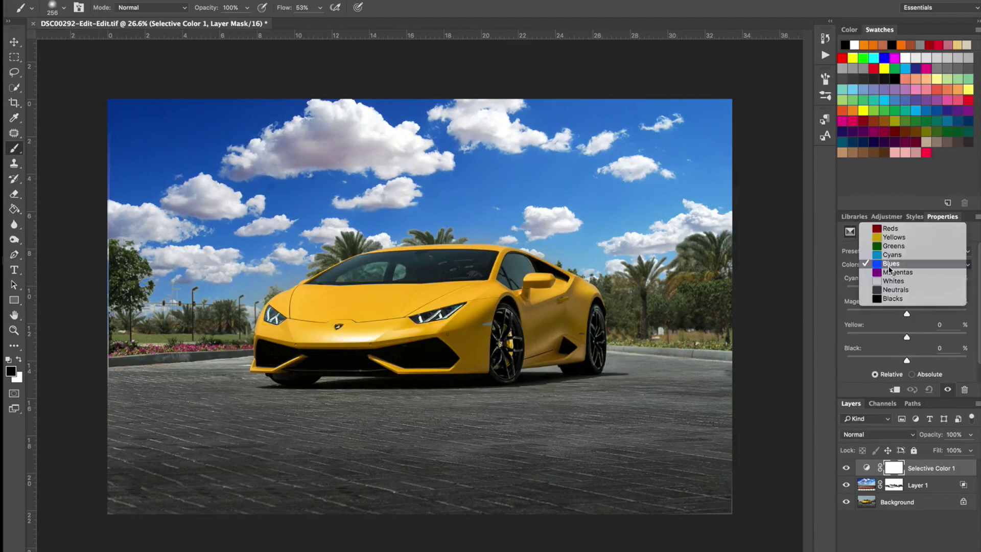
{"action": "left_click", "coordinate": [888, 265]}
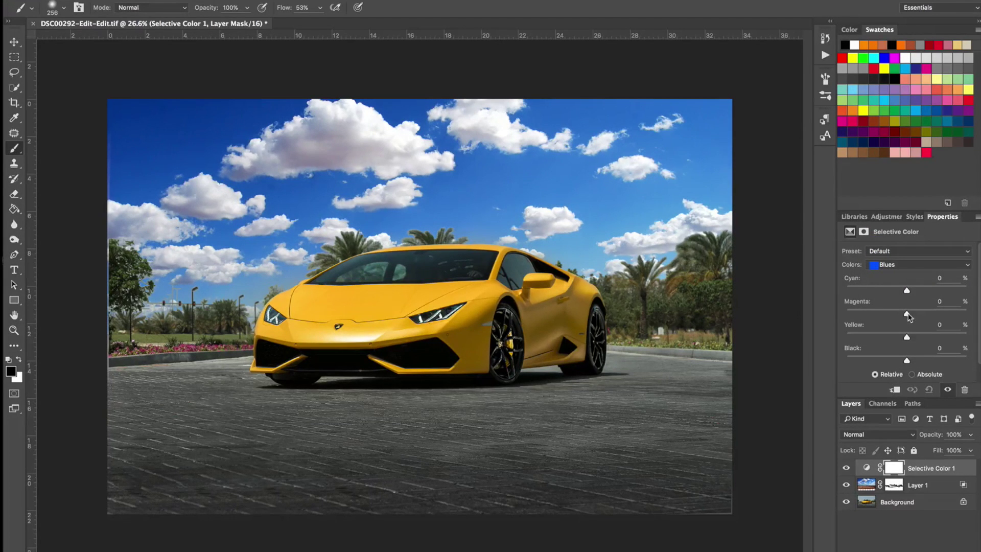
{"action": "left_click_drag", "start_coordinate": [907, 314], "coordinate": [943, 313]}
Step: Adjust magenta in the Cyans range and clip Selective Color 1 to Layer 1
{"action": "left_click", "coordinate": [905, 265]}
{"action": "left_click", "coordinate": [893, 255]}
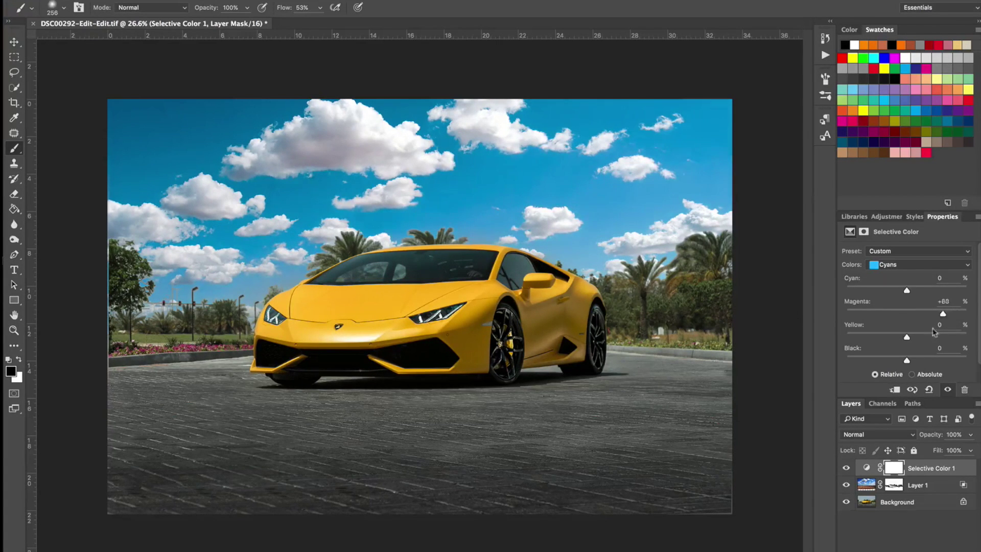
{"action": "left_click_drag", "start_coordinate": [943, 313], "coordinate": [906, 336]}
{"action": "left_click_drag", "start_coordinate": [893, 468], "coordinate": [863, 472]}
{"action": "left_click", "coordinate": [863, 474], "text": "alt"}
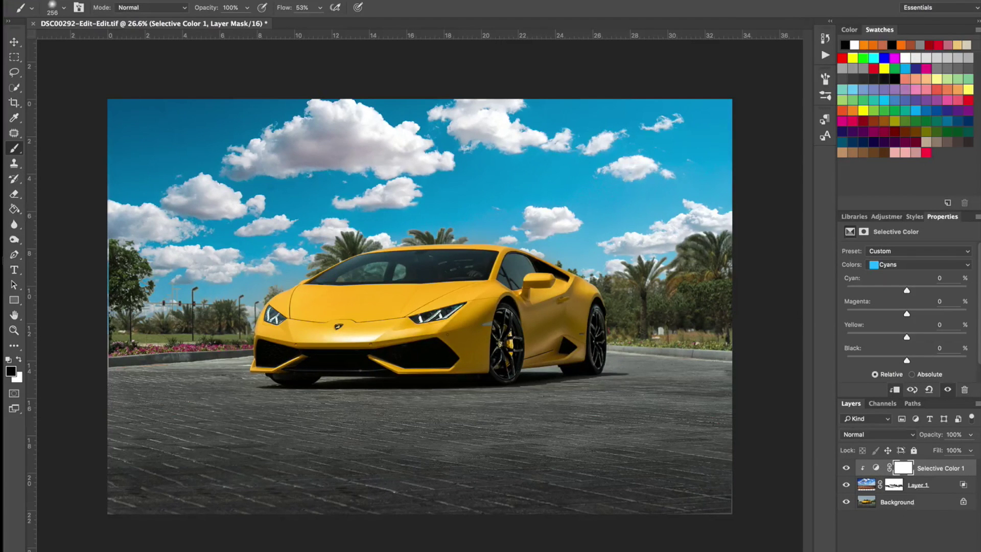
Step: Add Hue/Saturation 1 above Selective Color 1, clipped to the sky, with Saturation at -20
{"action": "left_click", "coordinate": [917, 551]}
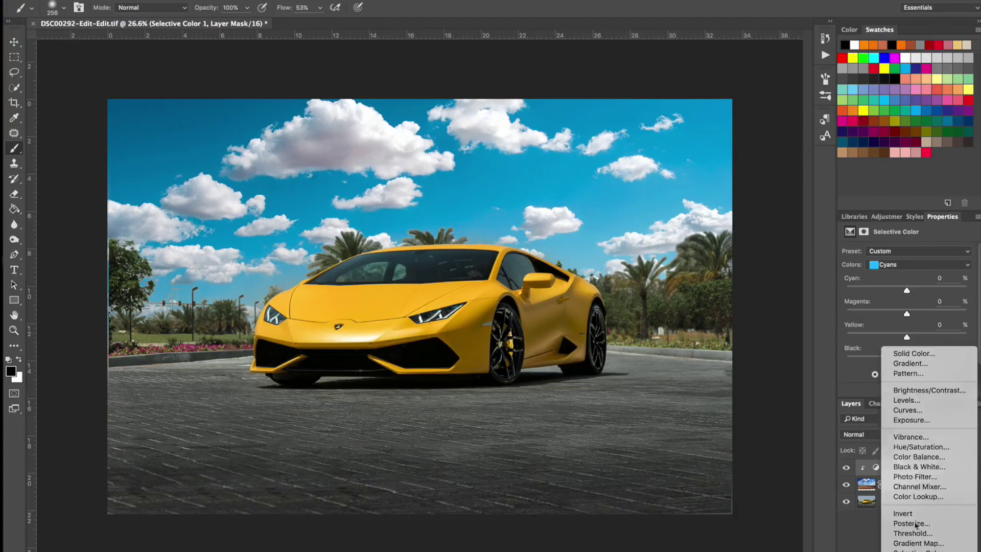
{"action": "left_click", "coordinate": [917, 447]}
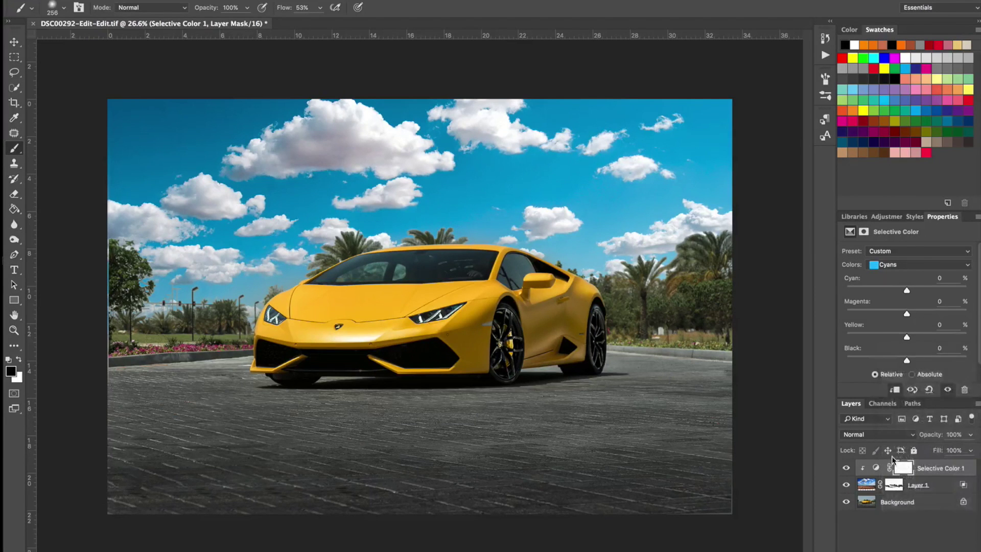
{"action": "left_click", "coordinate": [869, 473], "text": "alt"}
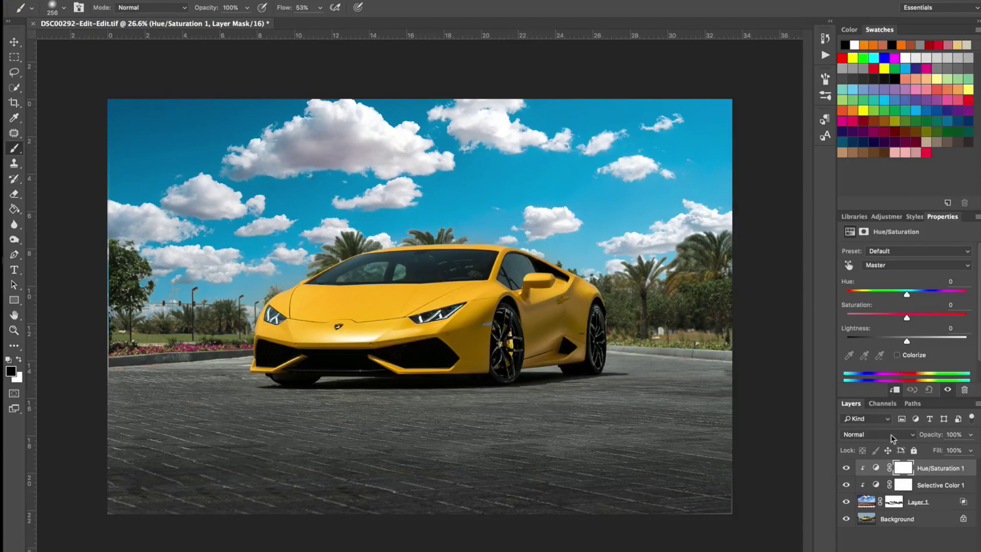
{"action": "mouse_move", "coordinate": [904, 317]}
{"action": "left_mouse_down"}
{"action": "mouse_move", "coordinate": [878, 324]}
{"action": "mouse_move", "coordinate": [894, 320]}
{"action": "left_mouse_up"}
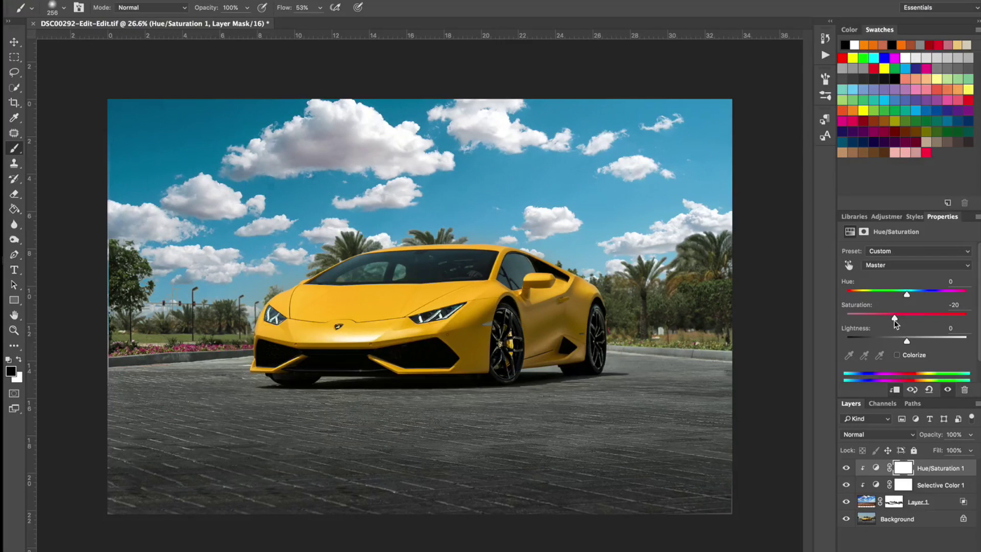